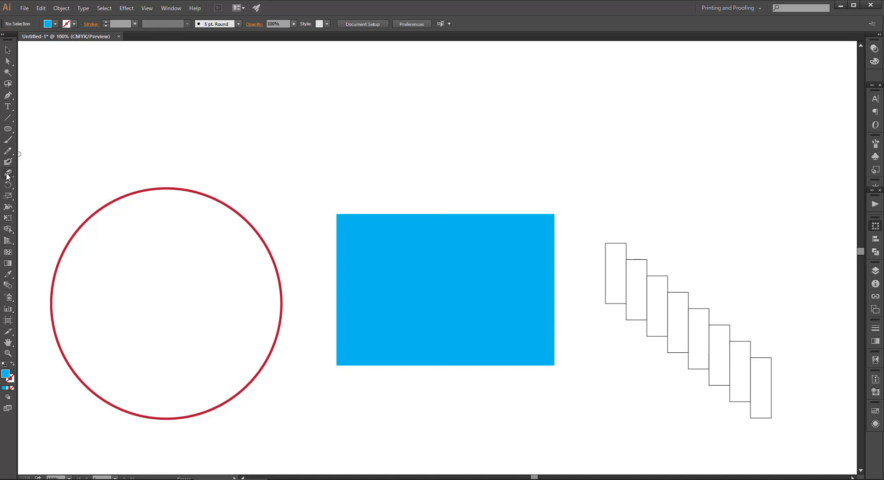
Choose the Eraser tool and set its size to 43 pt in the tool options
{"action": "left_click", "coordinate": [8, 174]}
{"action": "left_click", "coordinate": [6, 175]}
{"action": "double_click", "coordinate": [7, 174]}
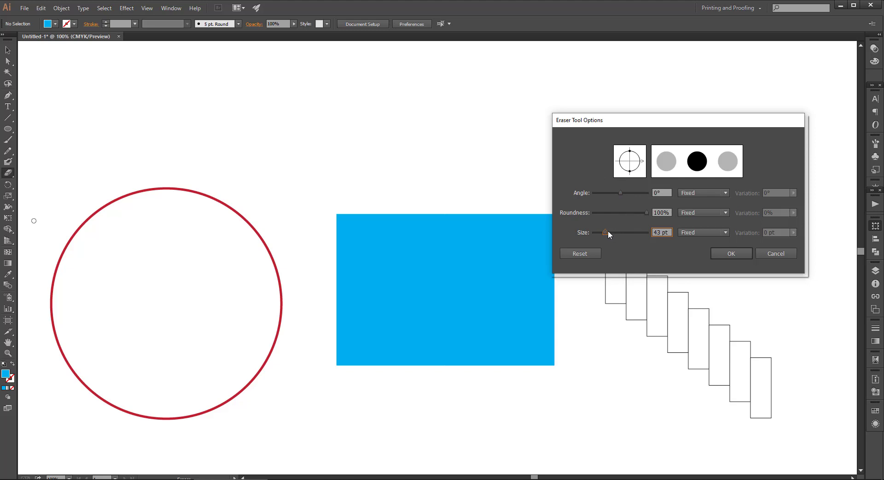
{"action": "left_click", "coordinate": [732, 254]}
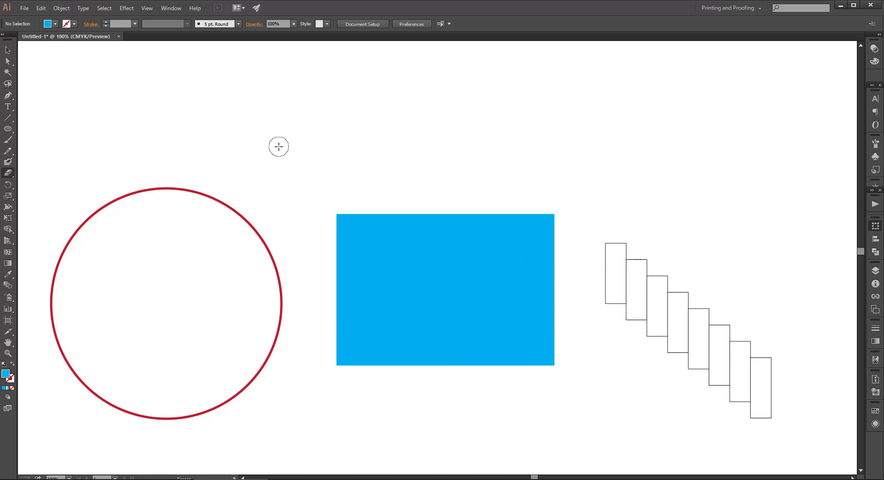
Enlarge the Eraser brush until it is wider than the red circle
{"action": "key", "text": "bracketright"}
{"action": "key", "text": "bracketright"}
{"action": "key", "text": "bracketright"}
{"action": "key", "text": "bracketright"}
{"action": "key", "text": "bracketright"}
{"action": "key", "text": "bracketright"}
{"action": "key", "text": "bracketright"}
{"action": "key", "text": "bracketright"}
{"action": "key", "text": "bracketright"}
{"action": "key", "text": "bracketright"}
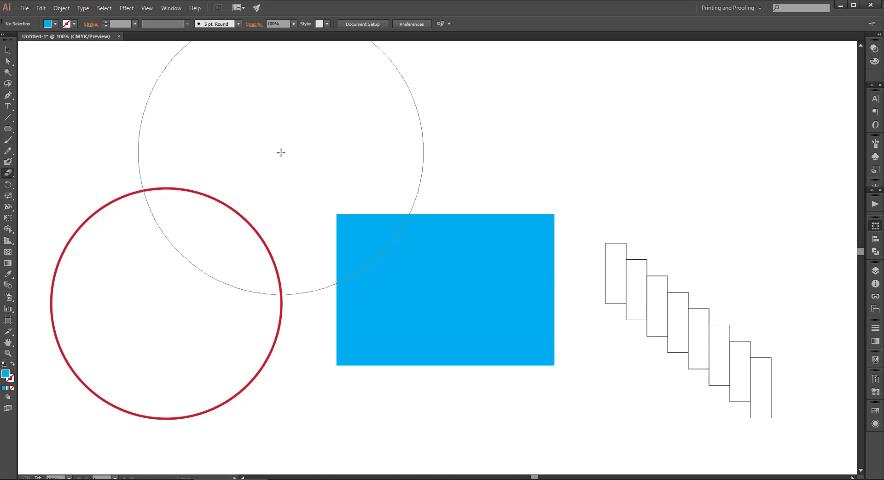
Shrink the Eraser brush back to about the width of one staircase rectangle
{"action": "key", "text": "bracketleft"}
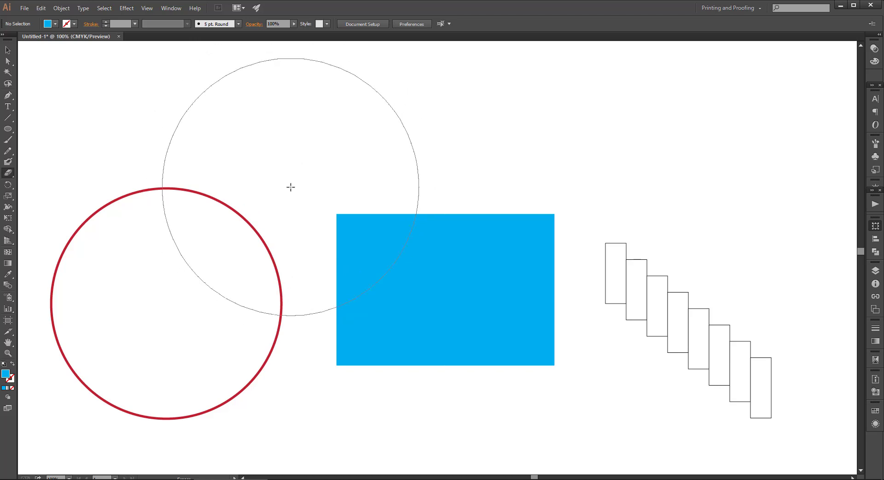
{"action": "key", "text": "bracketleft"}
{"action": "key", "text": "bracketleft"}
{"action": "key", "text": "bracketleft"}
{"action": "key", "text": "bracketleft"}
{"action": "key", "text": "bracketleft"}
{"action": "key", "text": "bracketleft"}
{"action": "key", "text": "bracketleft"}
{"action": "key", "text": "bracketleft"}
{"action": "key", "text": "bracketleft"}
{"action": "key", "text": "bracketleft"}
{"action": "key", "text": "bracketleft"}
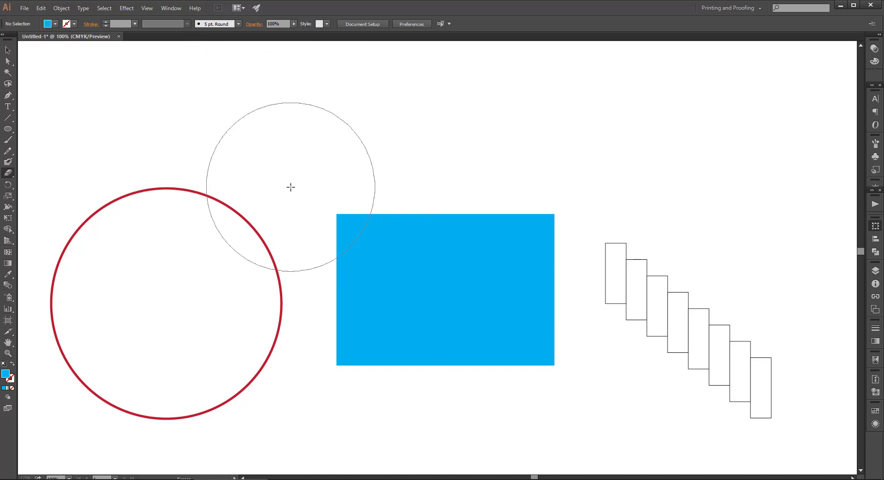
{"action": "key", "text": "bracketleft"}
{"action": "key", "text": "bracketleft"}
{"action": "key", "text": "bracketleft"}
{"action": "key", "text": "bracketleft"}
{"action": "key", "text": "bracketleft"}
{"action": "key", "text": "bracketleft"}
{"action": "key", "text": "bracketleft"}
{"action": "key", "text": "bracketleft"}
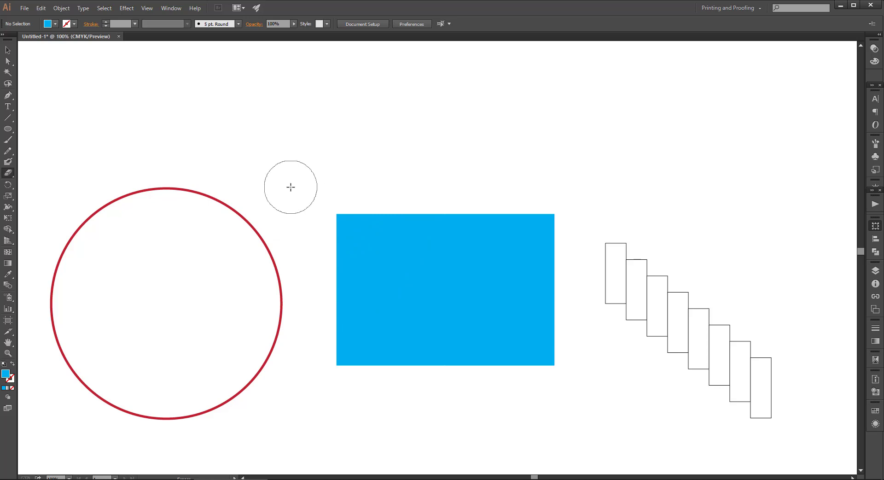
{"action": "key", "text": "bracketleft"}
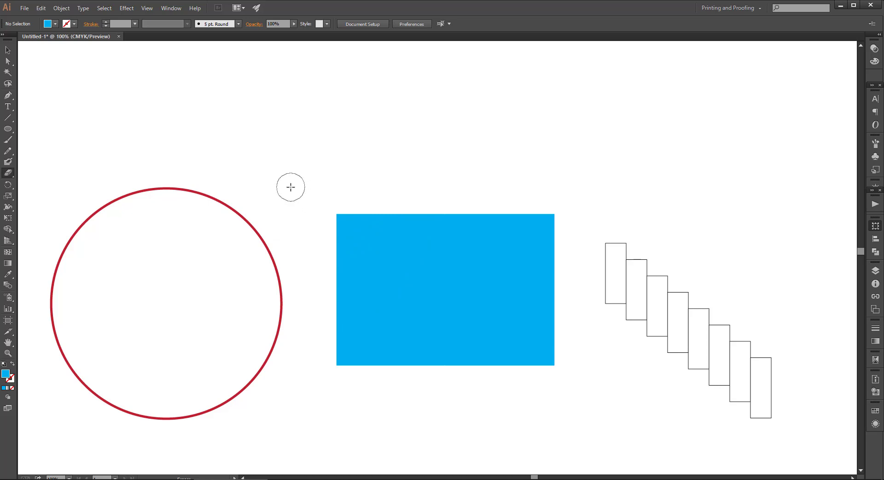
{"action": "key", "text": "bracketleft"}
{"action": "key", "text": "bracketleft"}
{"action": "key", "text": "bracketleft"}
Erase the upper edges of the eight staircase rectangles, working from the highest one down to the lowest
{"action": "mouse_move", "coordinate": [606, 241]}
{"action": "left_mouse_down"}
{"action": "mouse_move", "coordinate": [641, 242]}
{"action": "mouse_move", "coordinate": [645, 255]}
{"action": "mouse_move", "coordinate": [635, 261]}
{"action": "left_mouse_up"}
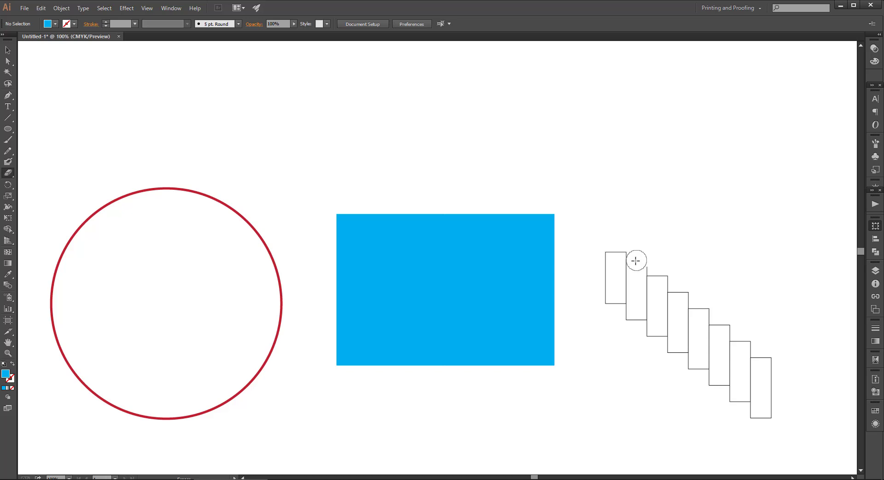
{"action": "mouse_move", "coordinate": [689, 256]}
{"action": "left_mouse_down"}
{"action": "mouse_move", "coordinate": [654, 278]}
{"action": "mouse_move", "coordinate": [699, 286]}
{"action": "mouse_move", "coordinate": [680, 292]}
{"action": "left_mouse_up"}
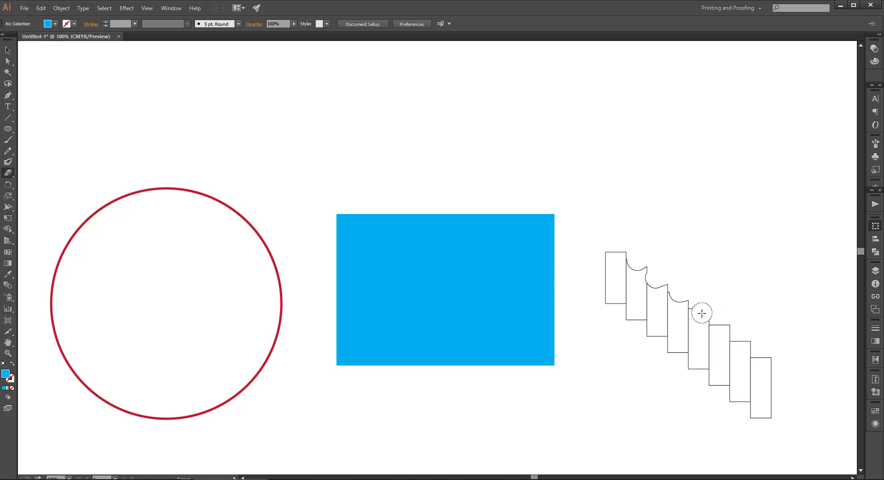
{"action": "mouse_move", "coordinate": [701, 314]}
{"action": "left_mouse_down"}
{"action": "mouse_move", "coordinate": [734, 322]}
{"action": "mouse_move", "coordinate": [725, 327]}
{"action": "mouse_move", "coordinate": [751, 337]}
{"action": "mouse_move", "coordinate": [744, 349]}
{"action": "mouse_move", "coordinate": [774, 355]}
{"action": "mouse_move", "coordinate": [762, 364]}
{"action": "left_mouse_up"}
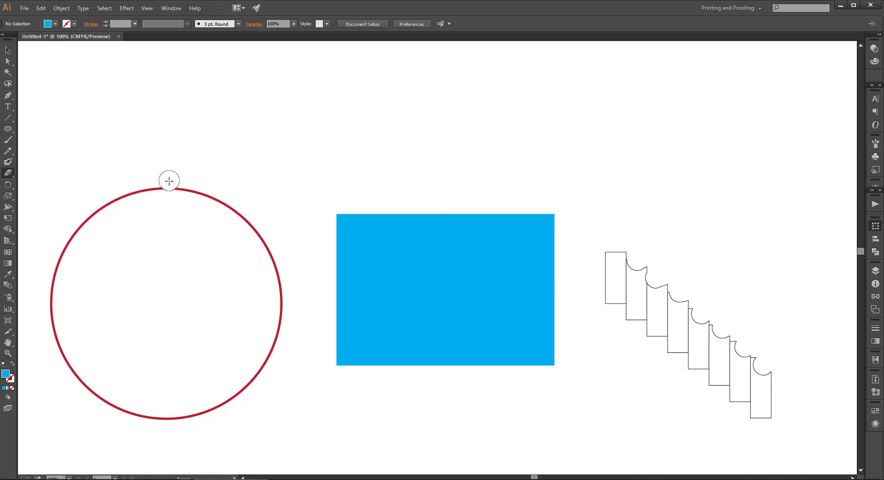
Cut the red circle into quarters with a vertical and a horizontal Eraser stroke, and move the four pieces apart
{"action": "left_click_drag", "start_coordinate": [168, 181], "coordinate": [160, 442]}
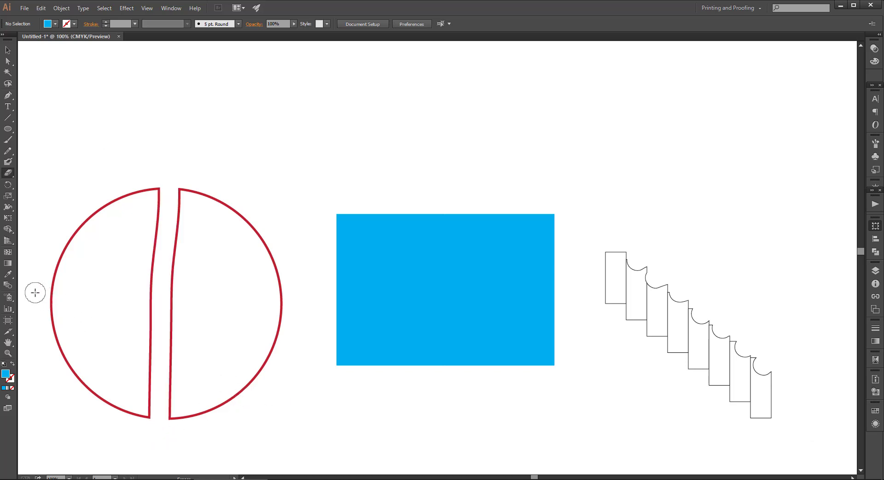
{"action": "left_click_drag", "start_coordinate": [37, 294], "coordinate": [291, 305]}
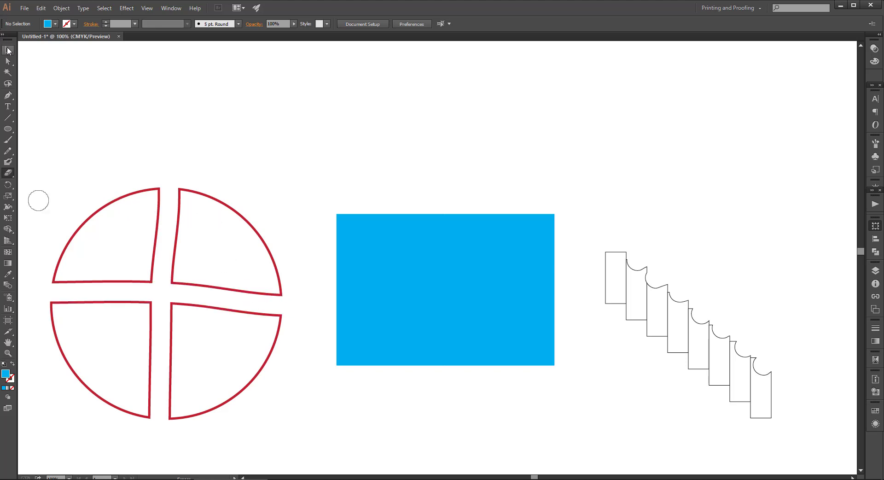
{"action": "left_click", "coordinate": [8, 51]}
{"action": "left_click_drag", "start_coordinate": [121, 198], "coordinate": [109, 165]}
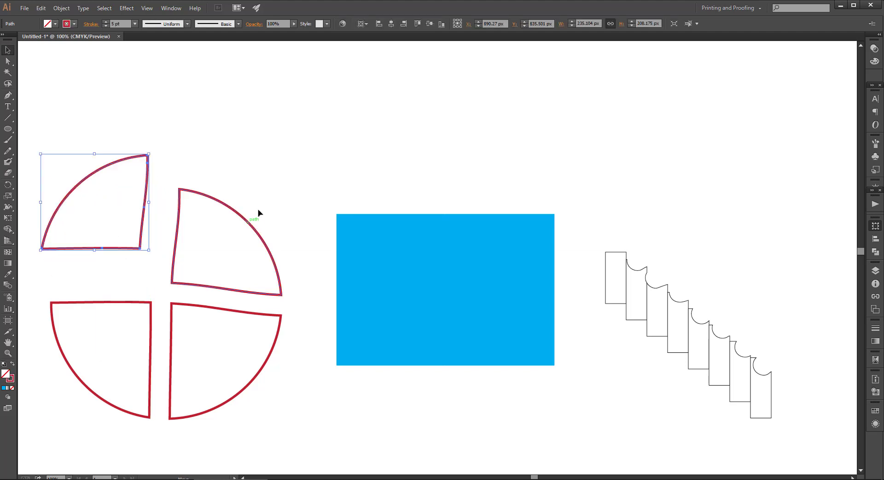
{"action": "left_click_drag", "start_coordinate": [258, 213], "coordinate": [280, 188]}
{"action": "left_click_drag", "start_coordinate": [247, 387], "coordinate": [264, 404]}
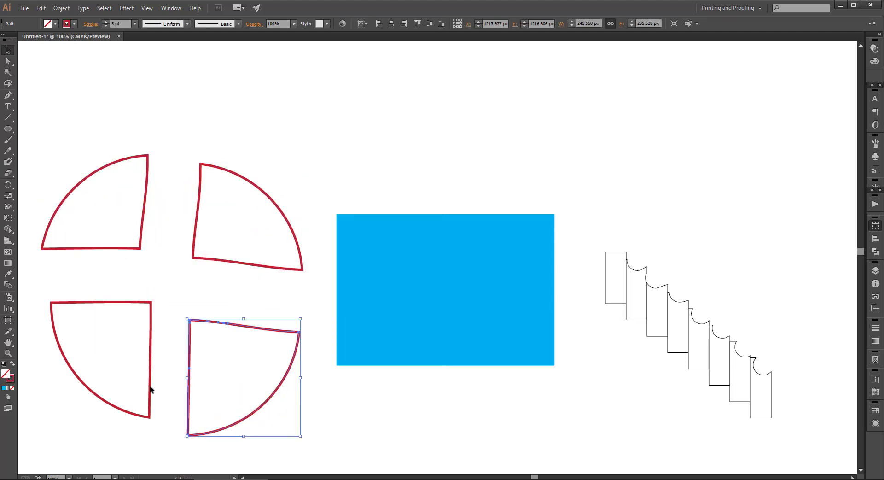
{"action": "left_click_drag", "start_coordinate": [101, 402], "coordinate": [77, 407]}
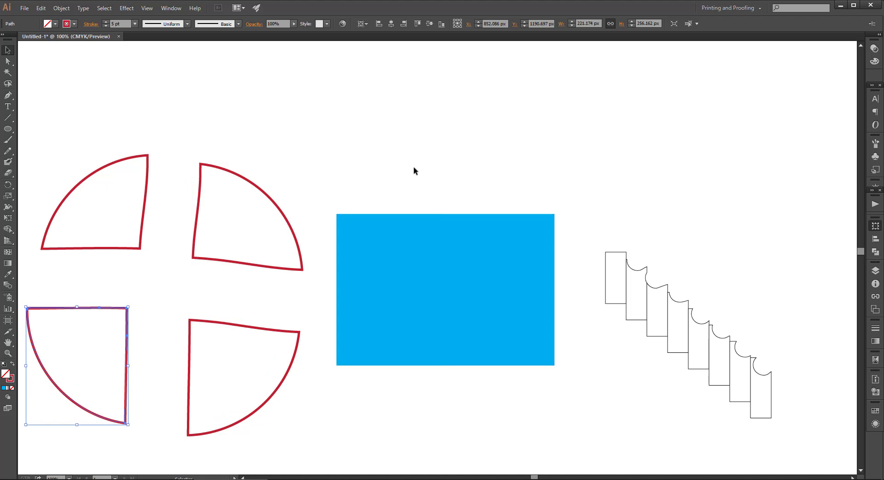
Erase parts of the blue rectangle's upper, right and lower edges, and cut it in two with a vertical Eraser stroke
{"action": "left_click", "coordinate": [8, 172]}
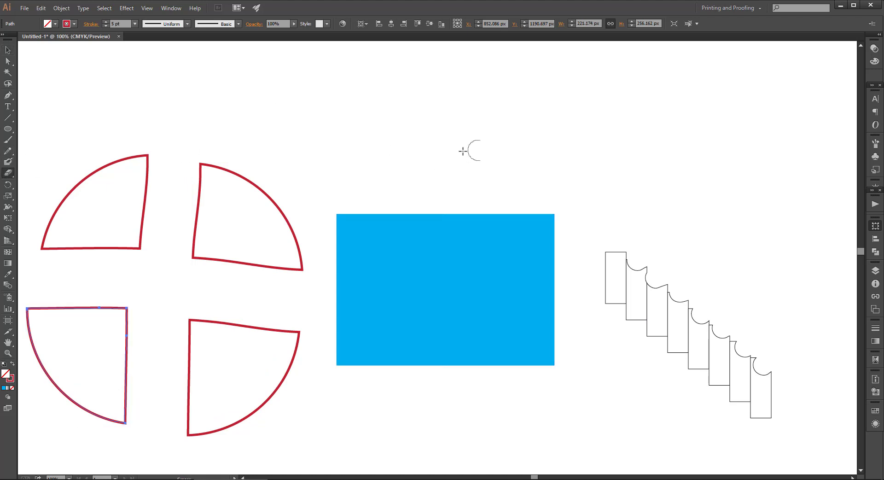
{"action": "mouse_move", "coordinate": [322, 209]}
{"action": "left_mouse_down"}
{"action": "mouse_move", "coordinate": [515, 211]}
{"action": "mouse_move", "coordinate": [524, 193]}
{"action": "left_mouse_up"}
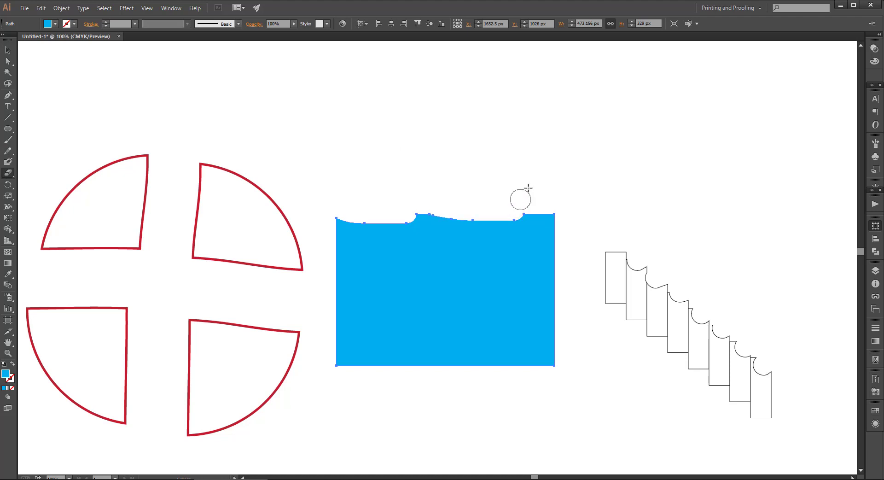
{"action": "left_click_drag", "start_coordinate": [562, 219], "coordinate": [553, 296]}
{"action": "left_click_drag", "start_coordinate": [563, 361], "coordinate": [502, 361]}
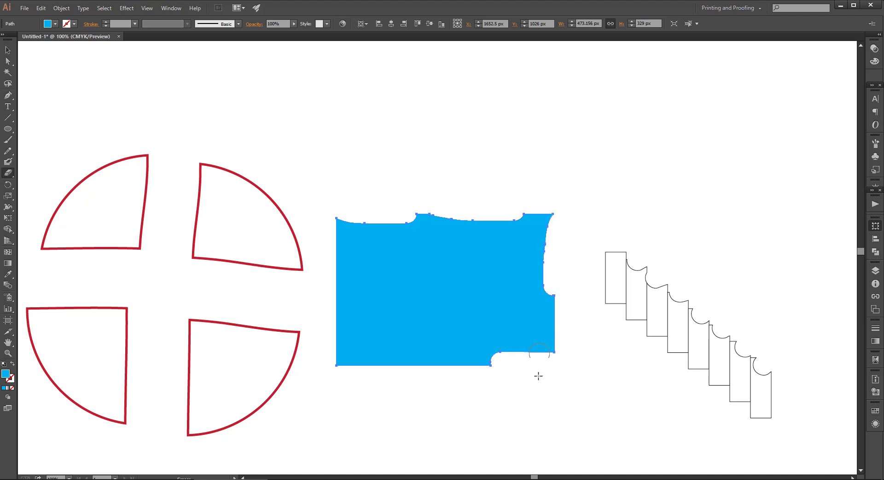
{"action": "left_click_drag", "start_coordinate": [442, 387], "coordinate": [443, 167]}
Move the two halves of the blue rectangle apart to widen the gap between them
{"action": "left_click", "coordinate": [8, 50]}
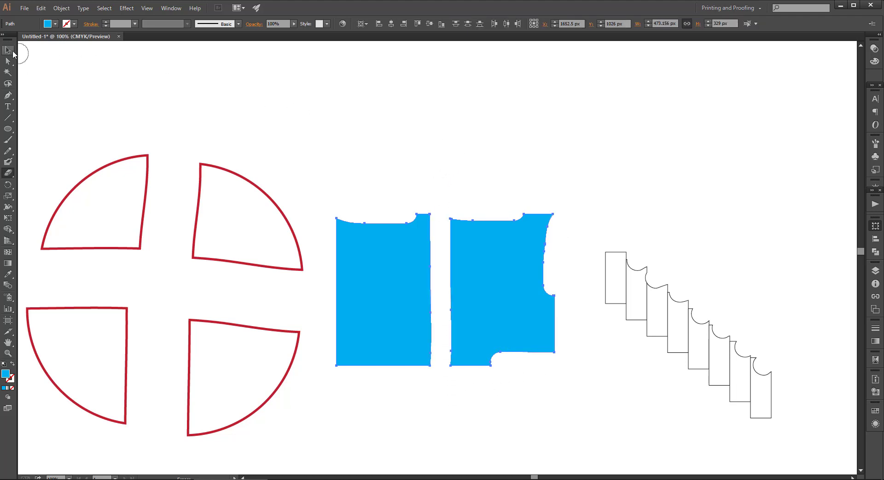
{"action": "left_click", "coordinate": [368, 317]}
{"action": "left_click", "coordinate": [440, 187]}
{"action": "left_click_drag", "start_coordinate": [405, 287], "coordinate": [395, 286]}
{"action": "left_click_drag", "start_coordinate": [494, 287], "coordinate": [513, 289]}
Erase both upper corners and a rounded neck notch from the left blue piece, shaping it like a vest
{"action": "left_click", "coordinate": [394, 258]}
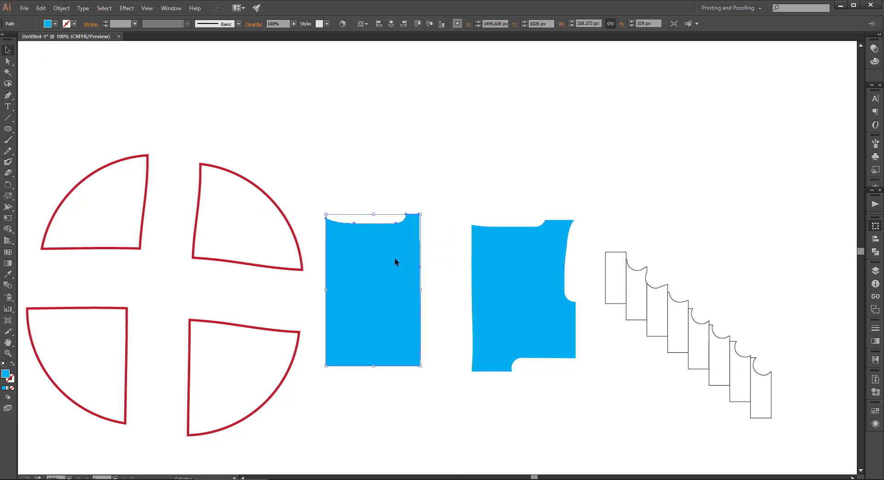
{"action": "left_click", "coordinate": [8, 173]}
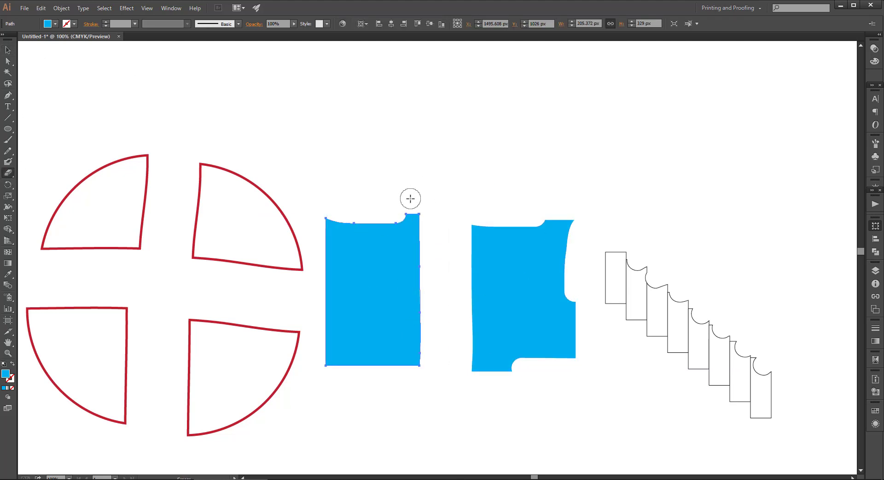
{"action": "left_click_drag", "start_coordinate": [387, 200], "coordinate": [427, 243]}
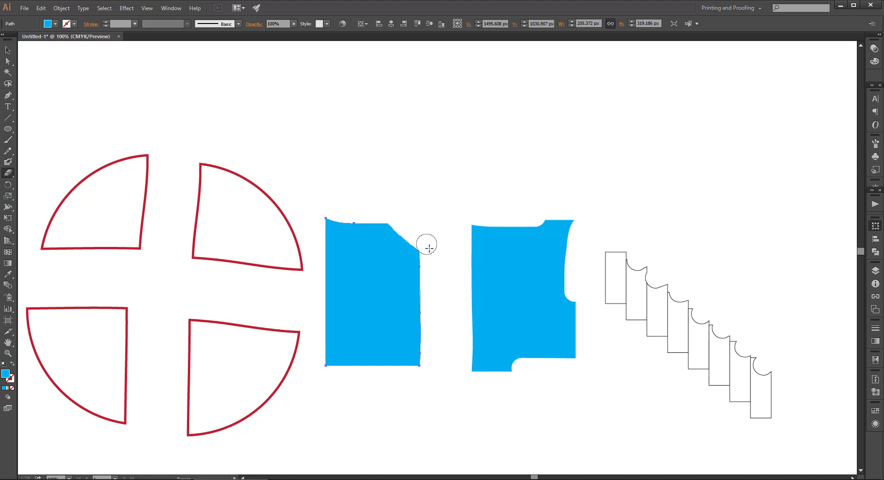
{"action": "mouse_move", "coordinate": [402, 211]}
{"action": "left_mouse_down"}
{"action": "mouse_move", "coordinate": [329, 229]}
{"action": "mouse_move", "coordinate": [339, 203]}
{"action": "mouse_move", "coordinate": [324, 247]}
{"action": "mouse_move", "coordinate": [341, 259]}
{"action": "left_mouse_up"}
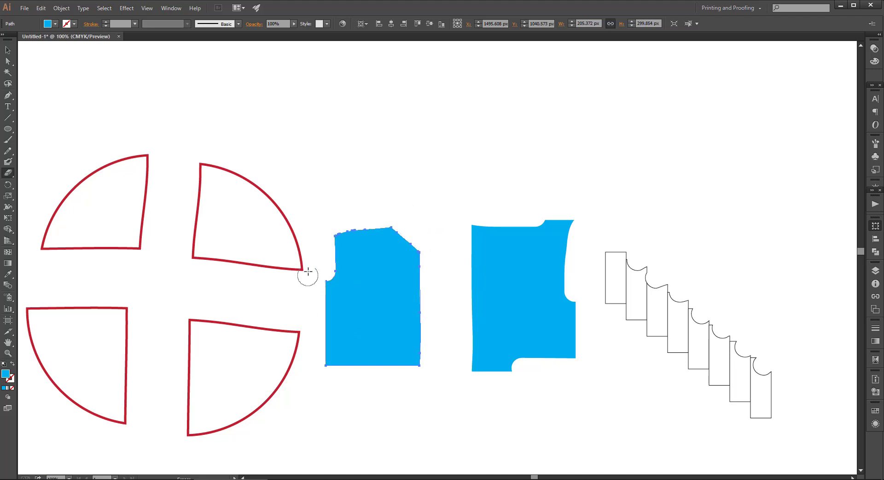
{"action": "left_click_drag", "start_coordinate": [352, 228], "coordinate": [421, 278]}
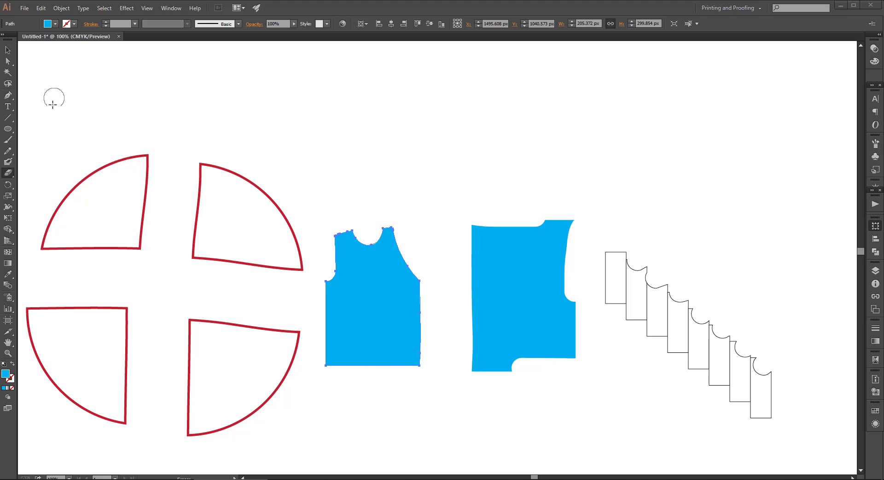
Select all the shapes on the artboard and delete them
{"action": "left_click", "coordinate": [8, 50]}
{"action": "left_click_drag", "start_coordinate": [54, 113], "coordinate": [807, 425]}
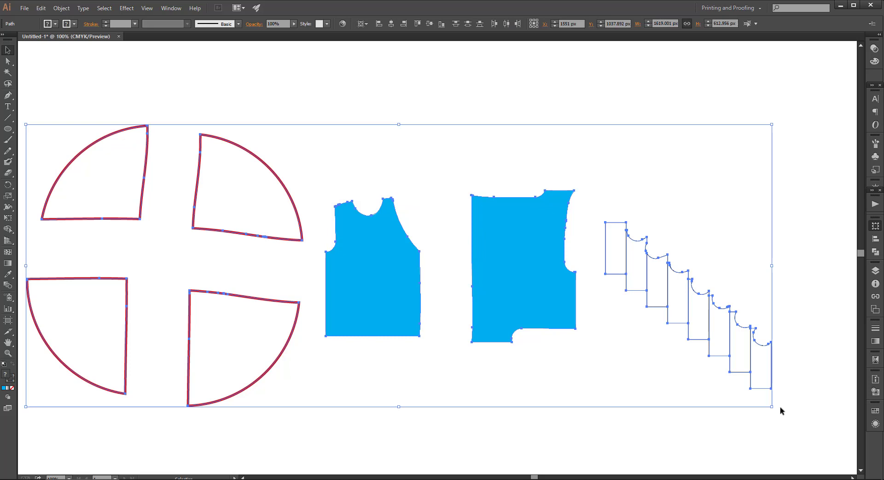
{"action": "key", "text": "Delete"}
Draw a blue circle about 389 px in diameter with the Ellipse tool
{"action": "left_click", "coordinate": [8, 129]}
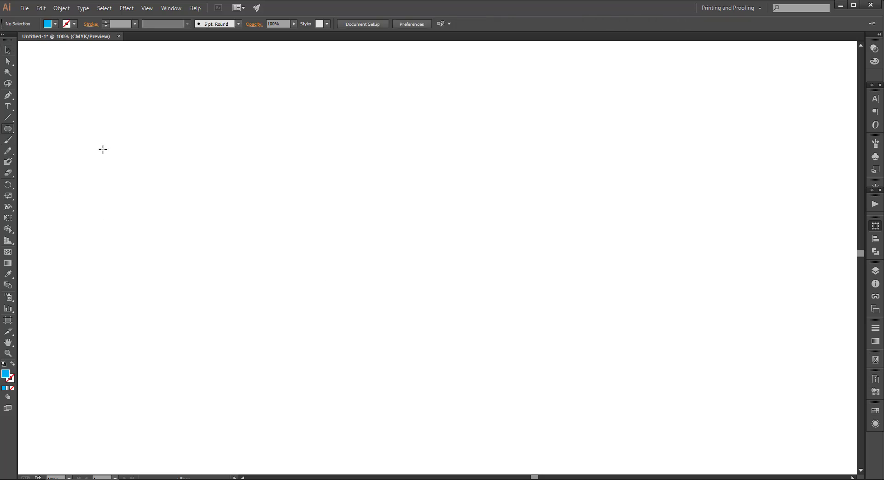
{"action": "left_click_drag", "start_coordinate": [239, 191], "coordinate": [418, 368]}
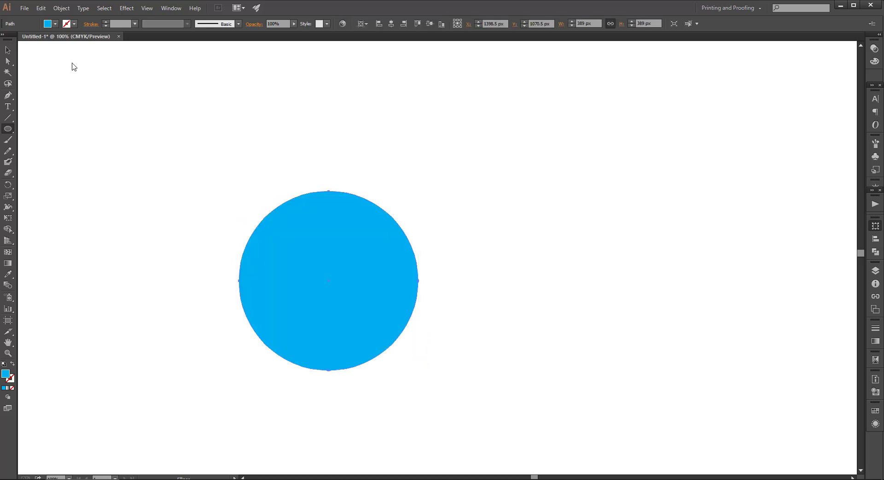
{"action": "left_click", "coordinate": [9, 51]}
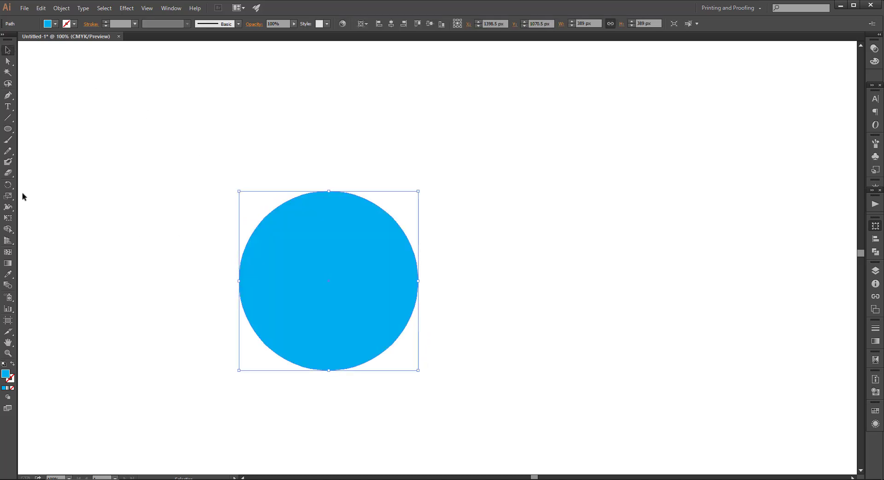
Erase two eyes, a short nose and a curved smile out of the blue circle to form a smiley face
{"action": "left_click", "coordinate": [8, 173]}
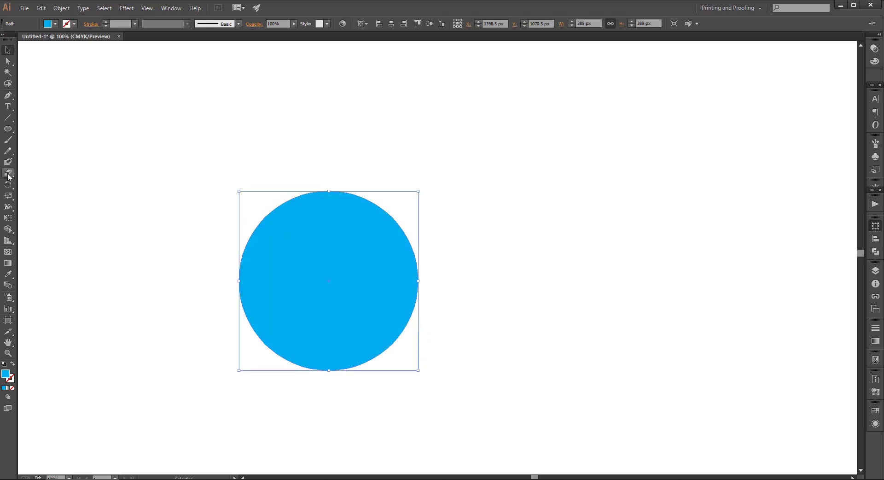
{"action": "left_click", "coordinate": [302, 240]}
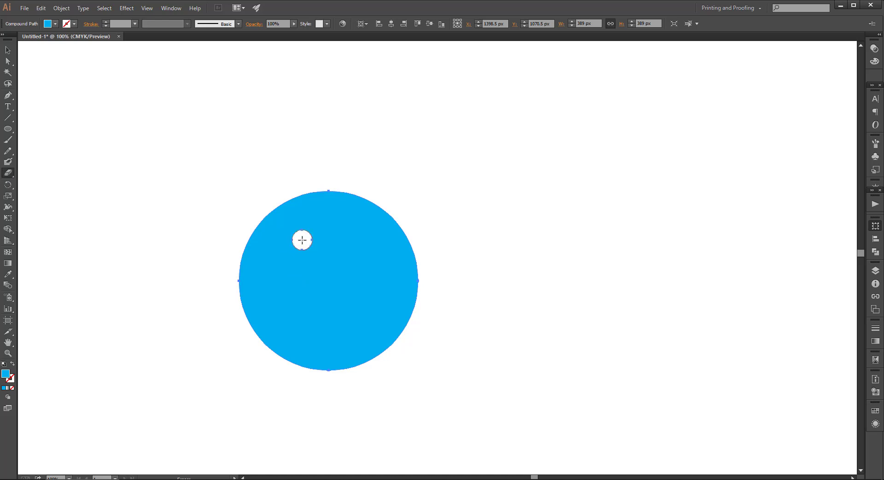
{"action": "left_click", "coordinate": [356, 244]}
{"action": "left_click_drag", "start_coordinate": [327, 266], "coordinate": [330, 293]}
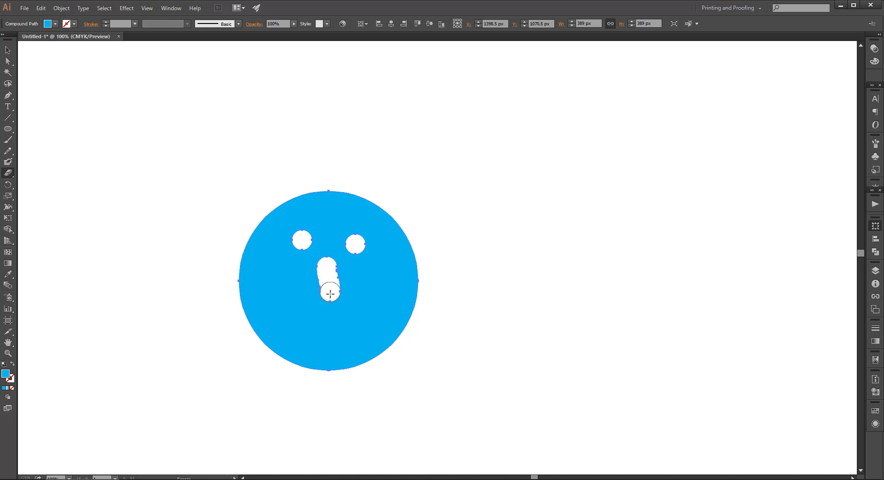
{"action": "mouse_move", "coordinate": [283, 312]}
{"action": "left_mouse_down"}
{"action": "mouse_move", "coordinate": [316, 331]}
{"action": "mouse_move", "coordinate": [363, 322]}
{"action": "mouse_move", "coordinate": [370, 311]}
{"action": "left_mouse_up"}
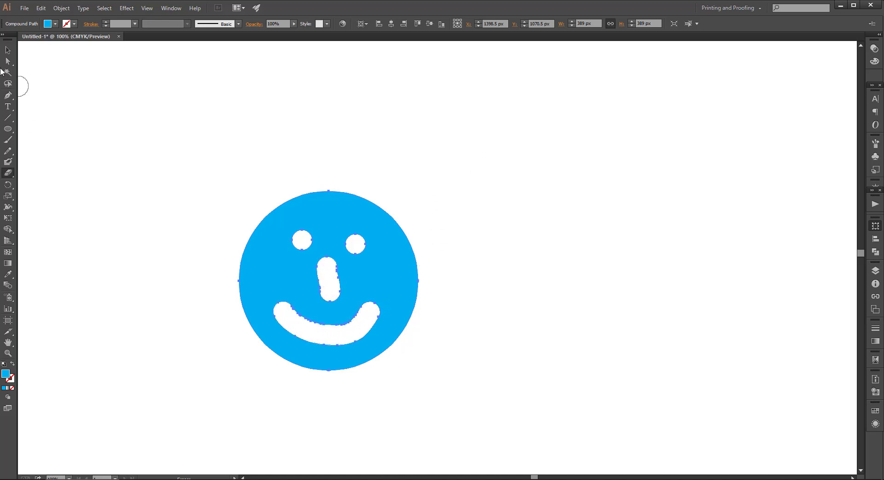
Draw an upright blue rectangle about 301 by 451 px to the right of the smiley face
{"action": "left_click", "coordinate": [5, 53]}
{"action": "left_click", "coordinate": [7, 129]}
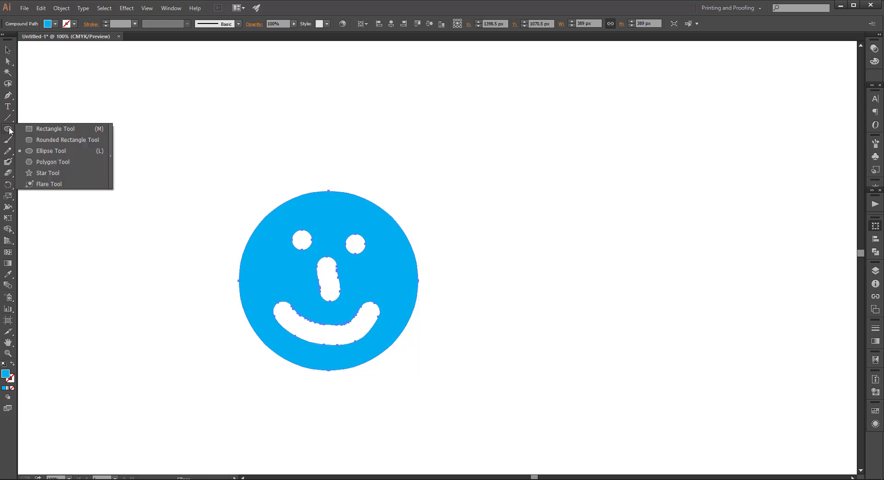
{"action": "left_click", "coordinate": [26, 130]}
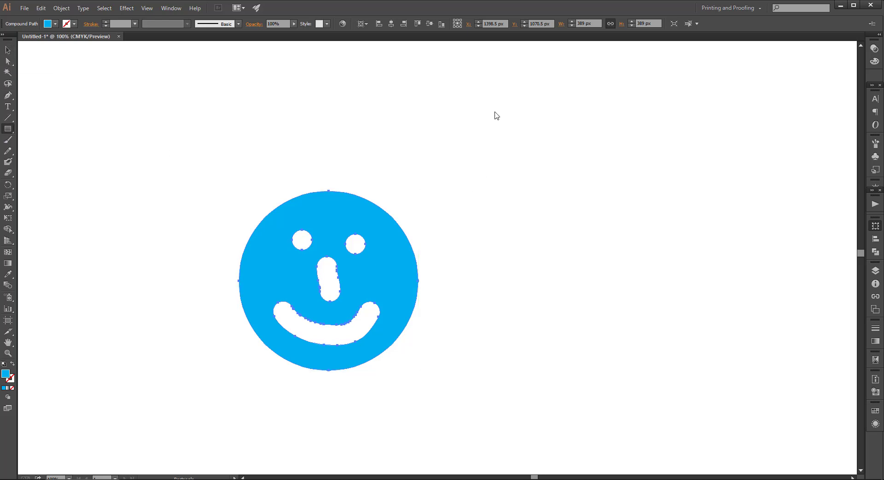
{"action": "left_click_drag", "start_coordinate": [495, 112], "coordinate": [633, 319]}
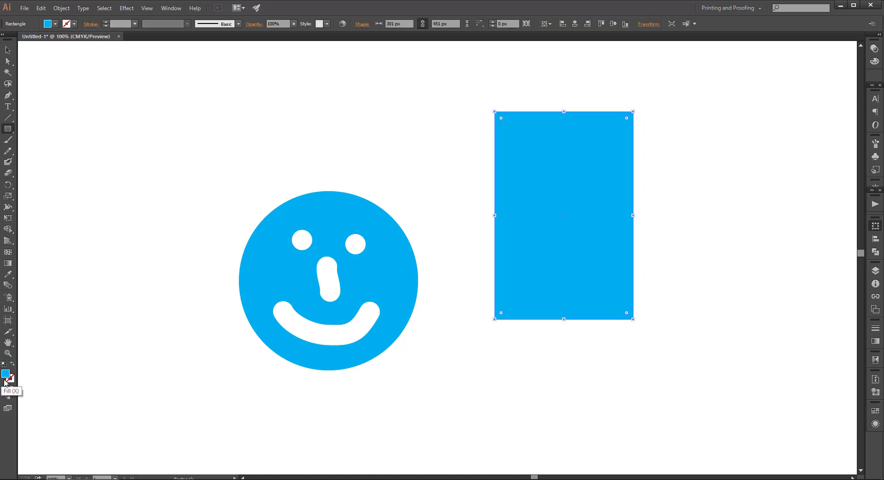
Change the rectangle's fill to a dark navy blue of about C 100, M 98, Y 10, K 11
{"action": "left_click", "coordinate": [4, 388]}
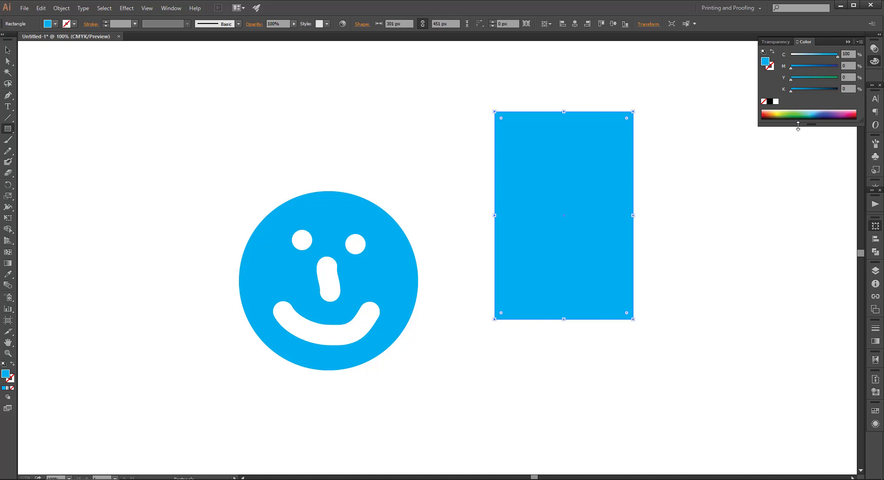
{"action": "left_click", "coordinate": [825, 112]}
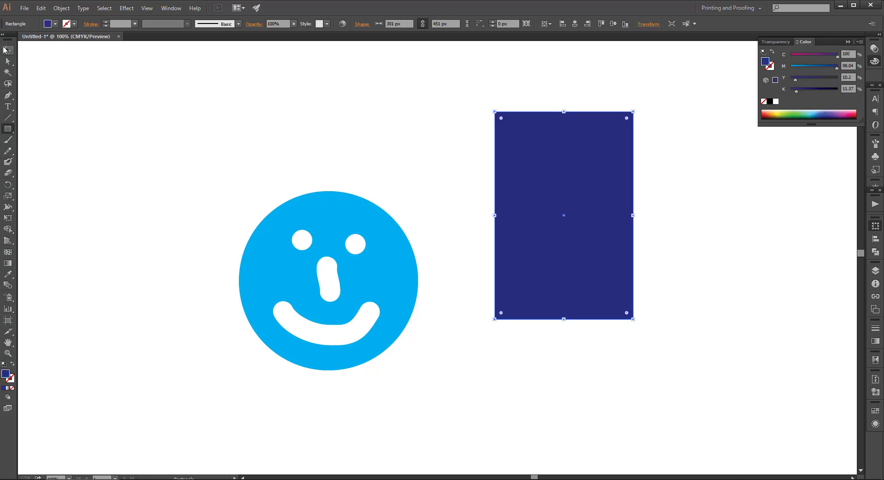
{"action": "left_click", "coordinate": [5, 50]}
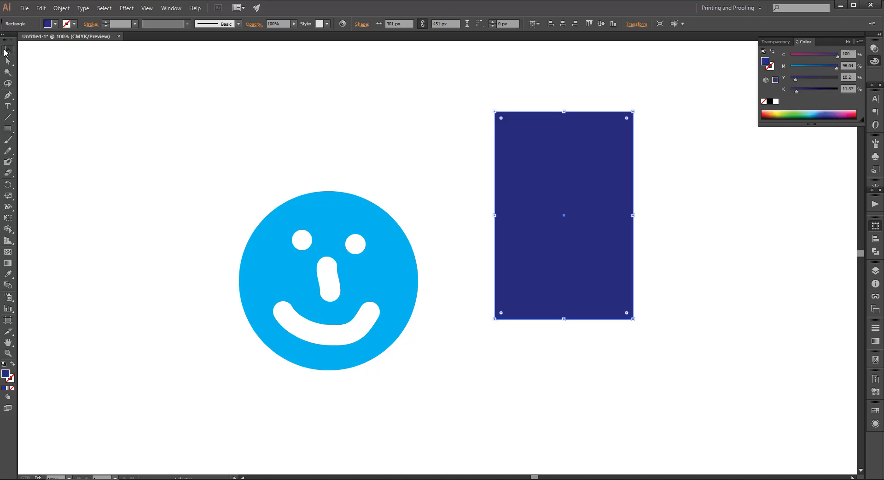
Erase a wide curved neckline and two armholes out of the navy rectangle's upper edge and corners to form a tank top
{"action": "left_click", "coordinate": [8, 172]}
{"action": "mouse_move", "coordinate": [540, 106]}
{"action": "left_mouse_down"}
{"action": "mouse_move", "coordinate": [562, 121]}
{"action": "mouse_move", "coordinate": [584, 110]}
{"action": "mouse_move", "coordinate": [623, 114]}
{"action": "mouse_move", "coordinate": [634, 147]}
{"action": "left_mouse_up"}
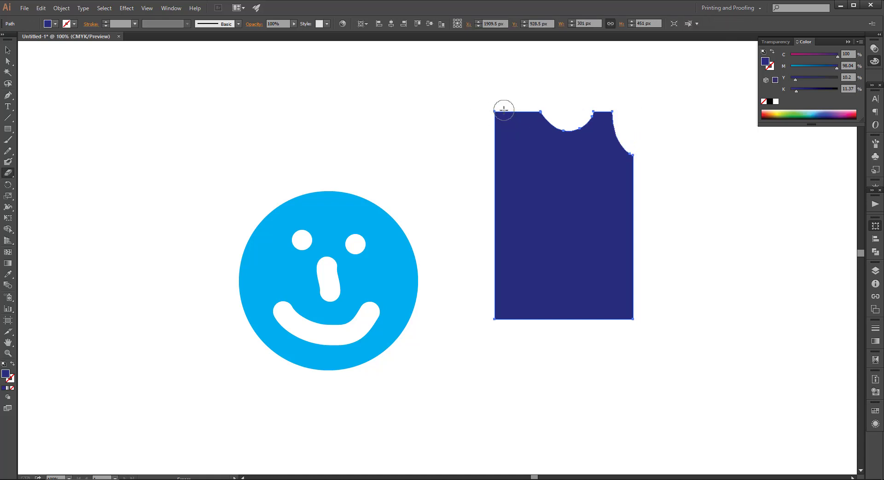
{"action": "mouse_move", "coordinate": [504, 109]}
{"action": "left_mouse_down"}
{"action": "mouse_move", "coordinate": [504, 144]}
{"action": "mouse_move", "coordinate": [494, 153]}
{"action": "mouse_move", "coordinate": [490, 134]}
{"action": "mouse_move", "coordinate": [491, 147]}
{"action": "left_mouse_up"}
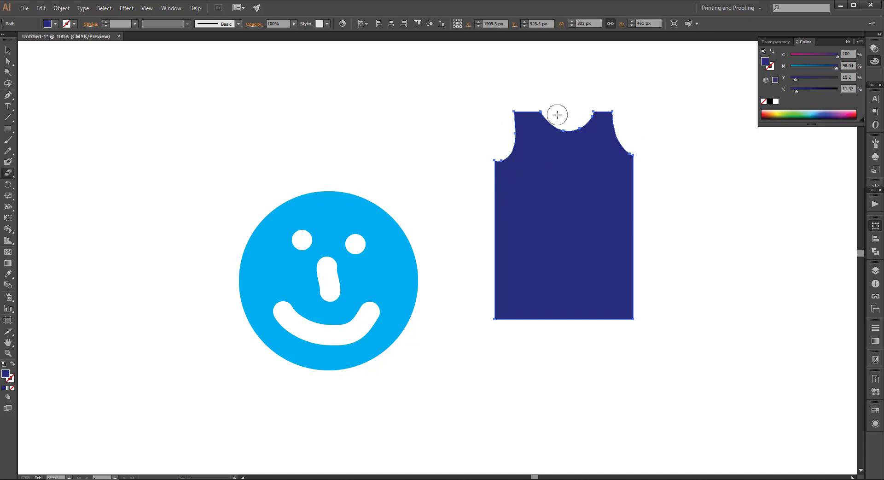
{"action": "mouse_move", "coordinate": [559, 114]}
{"action": "left_mouse_down"}
{"action": "mouse_move", "coordinate": [545, 110]}
{"action": "mouse_move", "coordinate": [571, 125]}
{"action": "mouse_move", "coordinate": [590, 113]}
{"action": "left_mouse_up"}
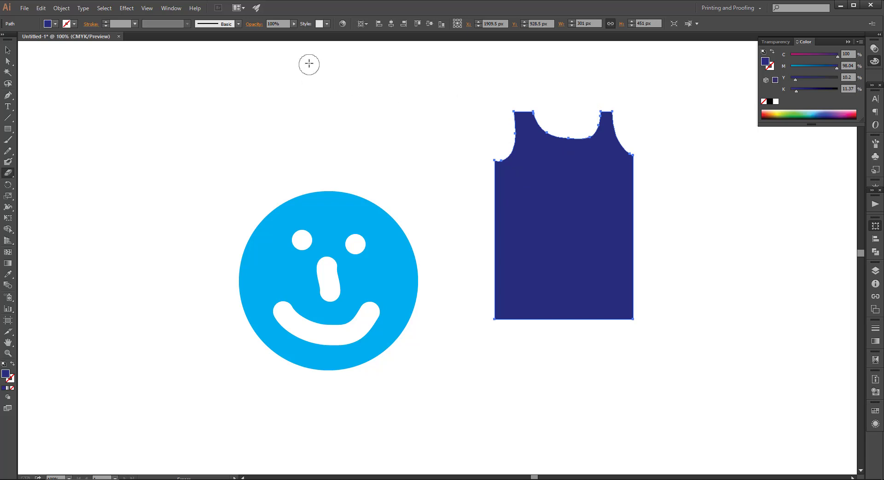
{"action": "left_click", "coordinate": [255, 43]}
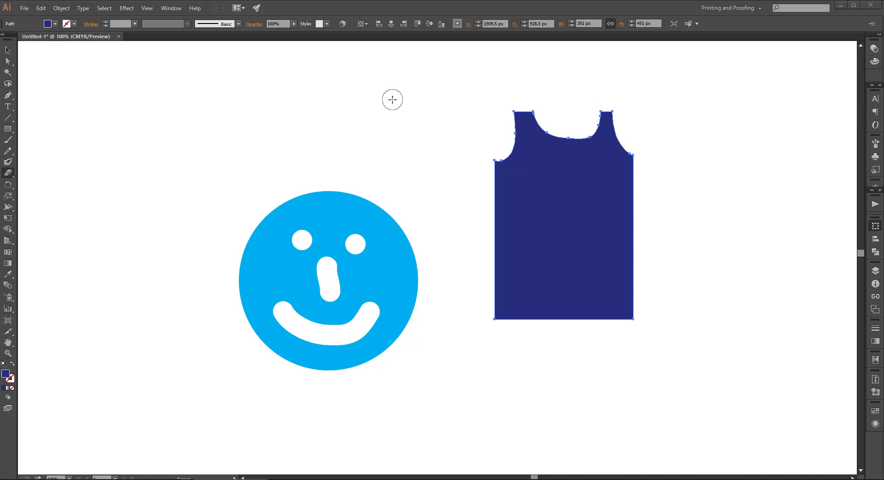
{"action": "left_click", "coordinate": [9, 51]}
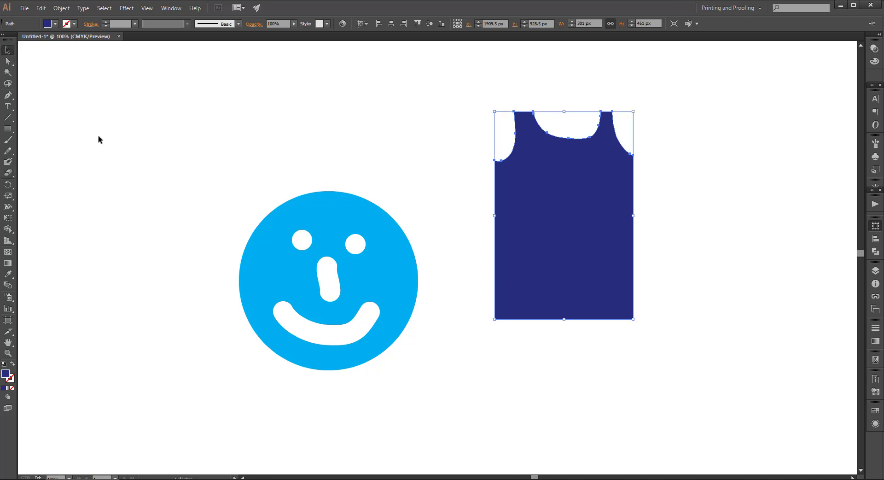